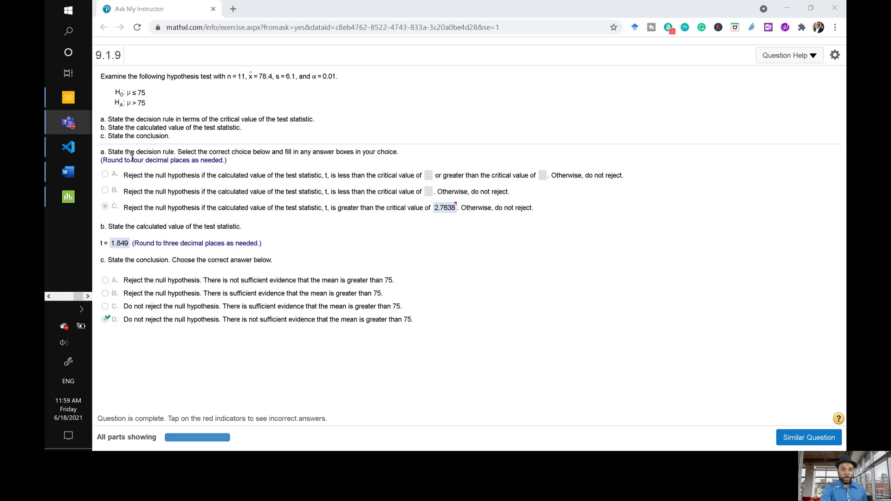
Check the originally entered critical value, then bring Minitab to the front, maximised
left_click(448, 209)
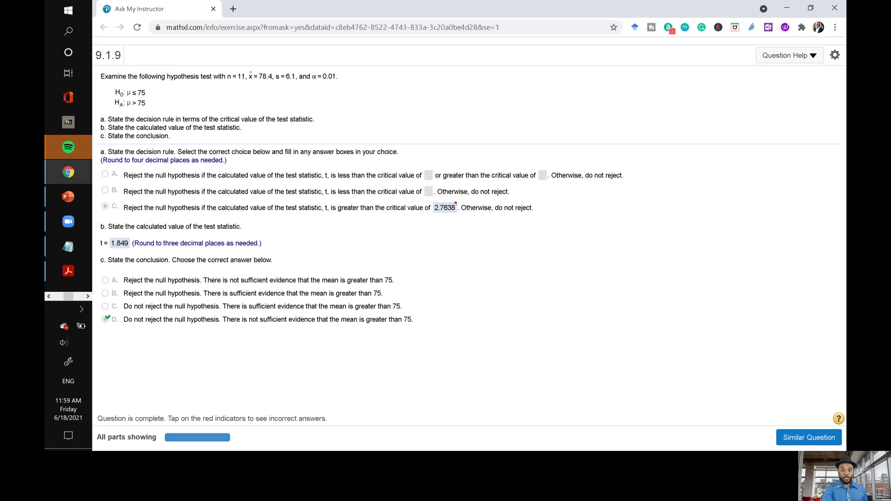
left_click(87, 296)
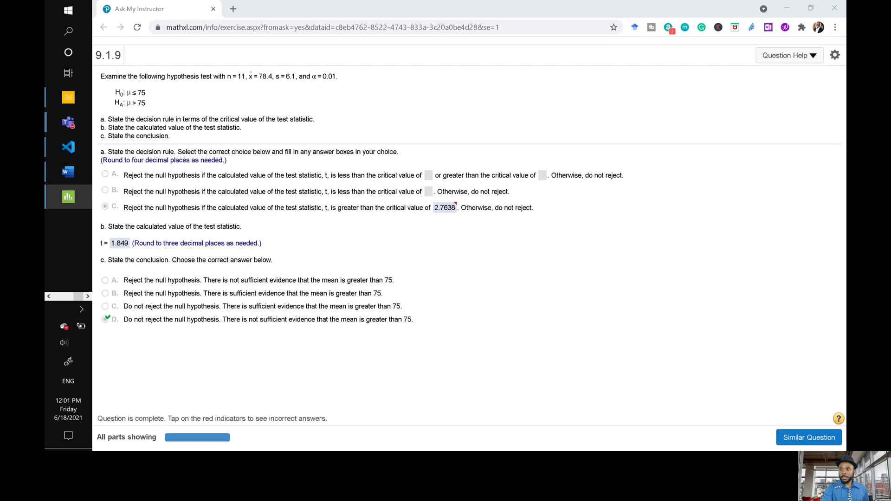
key("super+plus")
key("alt+Tab")
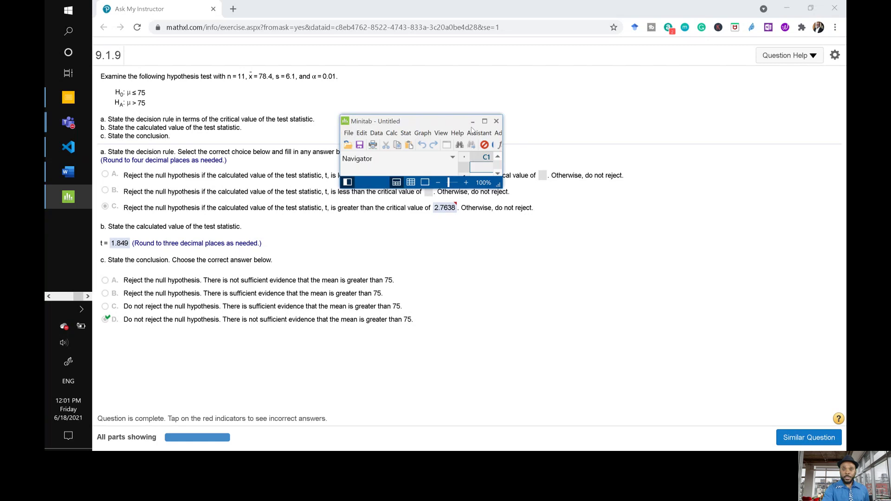
key("super+Escape")
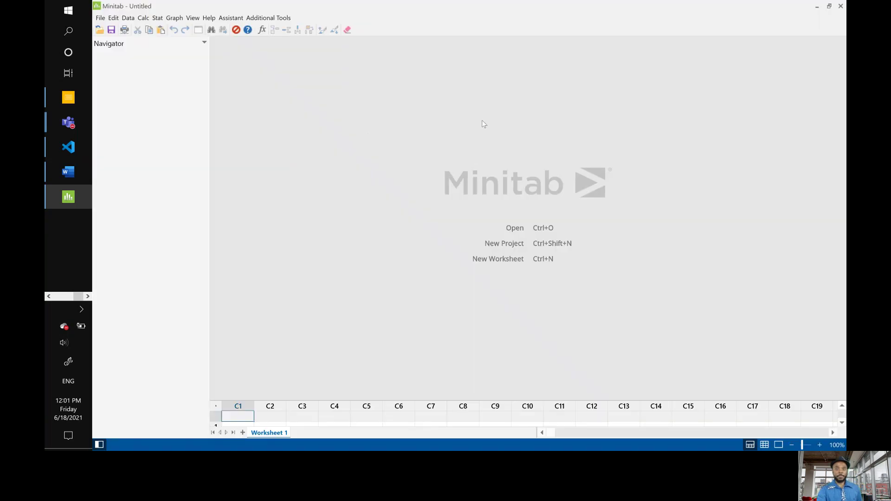
Start a View Probability distribution plot for the t distribution with 10 degrees of freedom
left_click(190, 20)
mouse_move(175, 19)
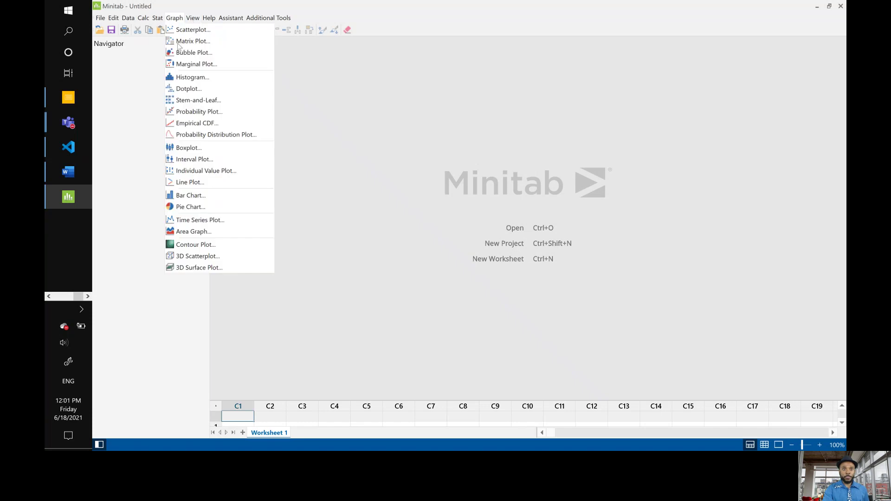
left_click(203, 136)
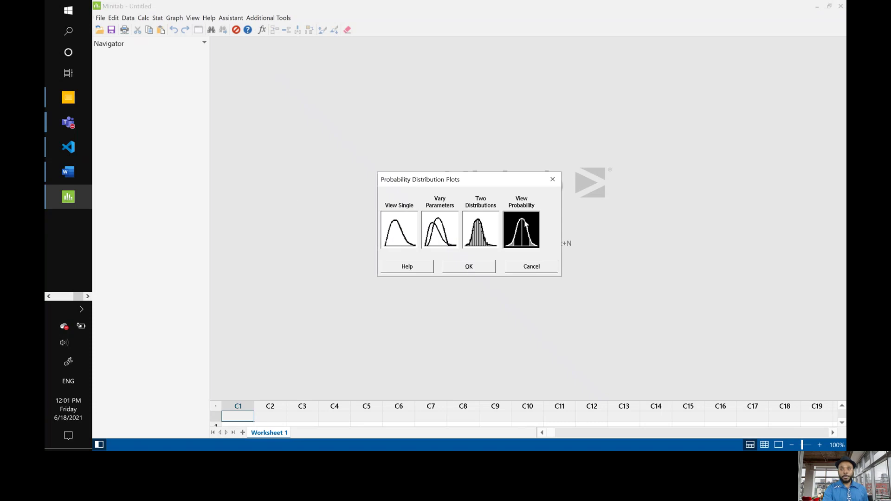
left_click(469, 269)
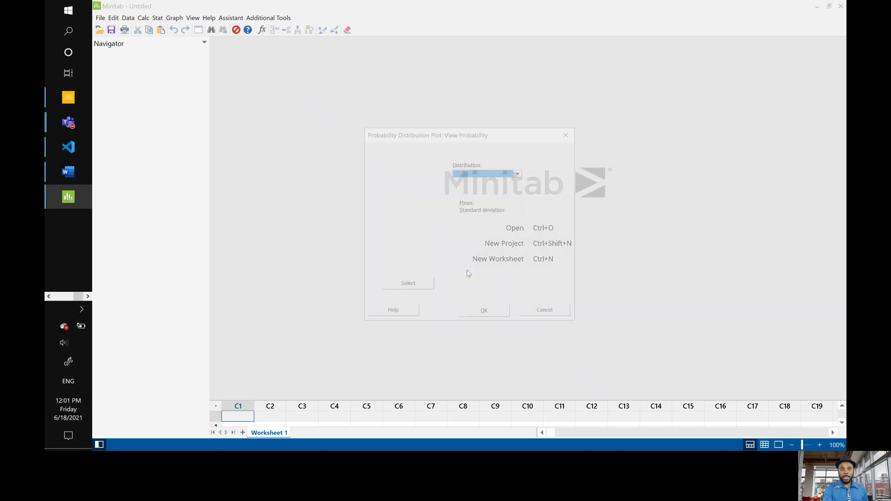
left_click(519, 172)
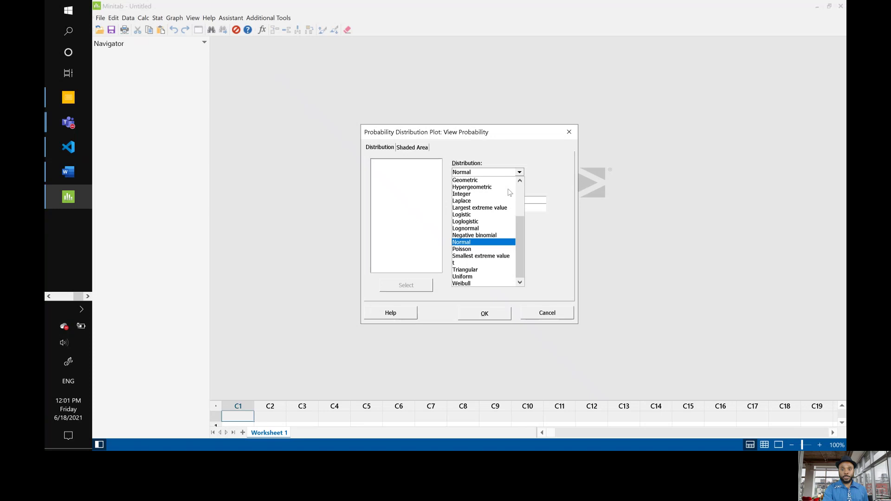
left_click(466, 263)
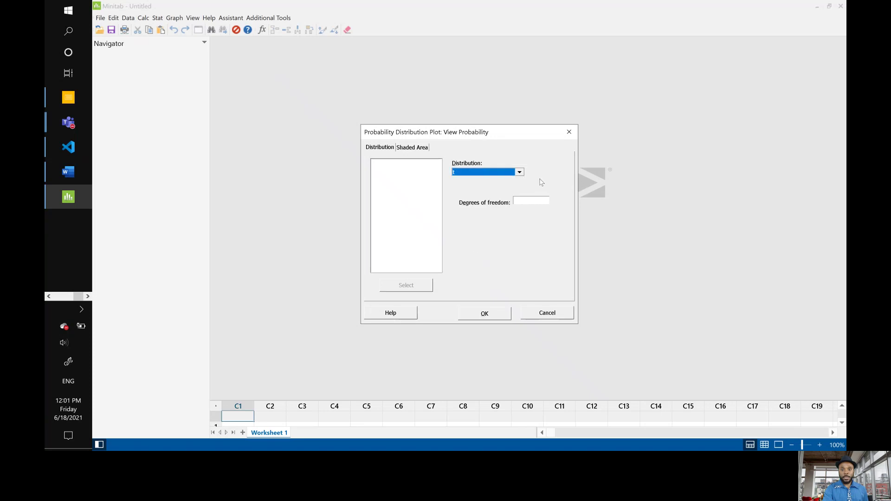
left_click(524, 204)
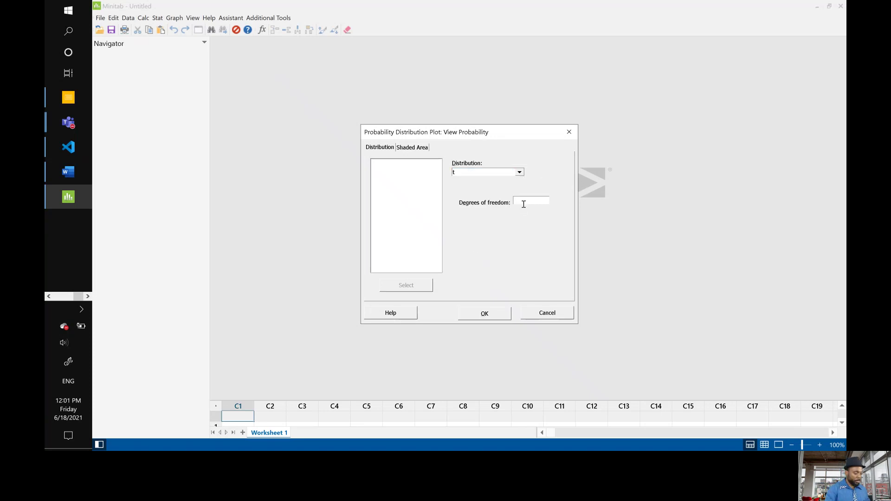
type("10")
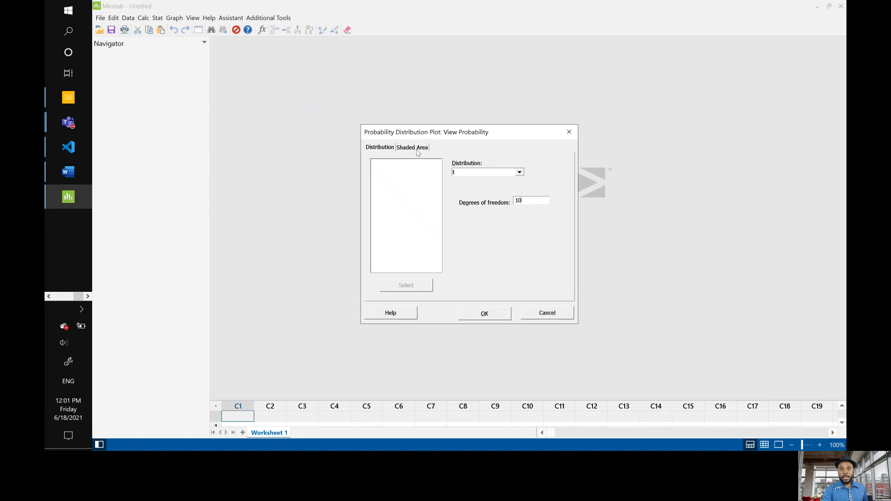
Shade the right tail with probability 0.01 and create the plot
left_click(417, 148)
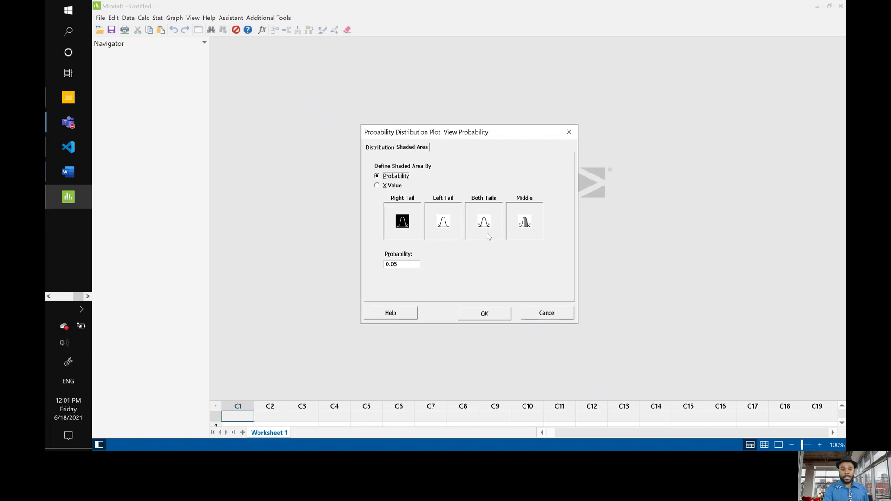
left_click(402, 218)
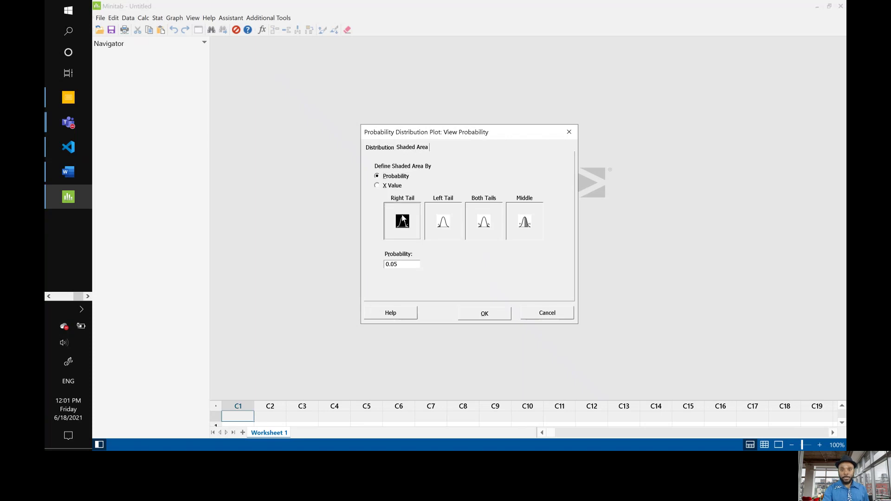
left_click(410, 267)
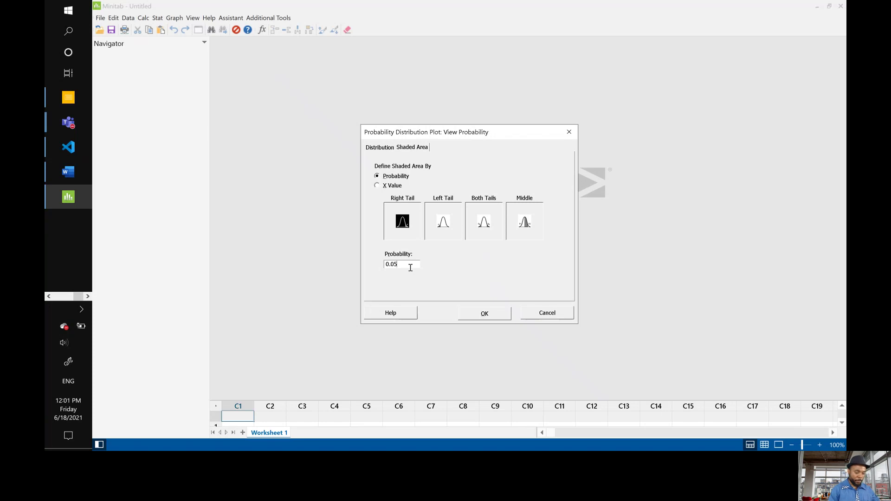
key("BackSpace")
type("1")
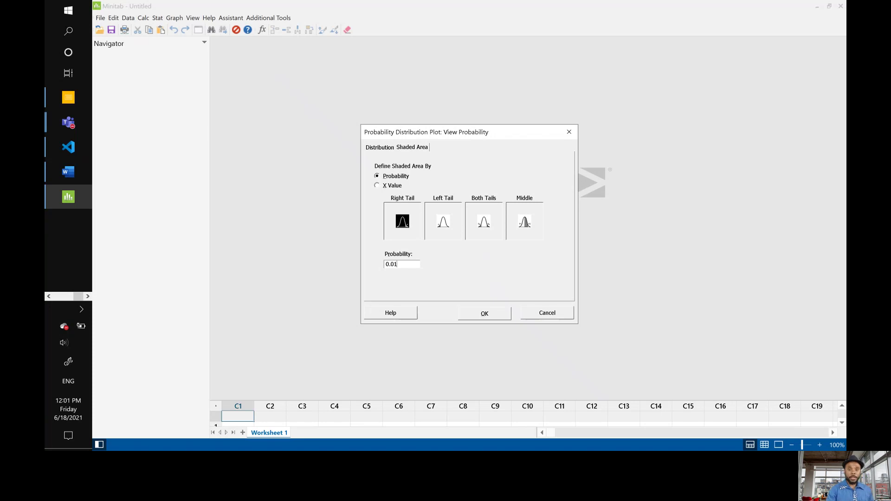
left_click(472, 316)
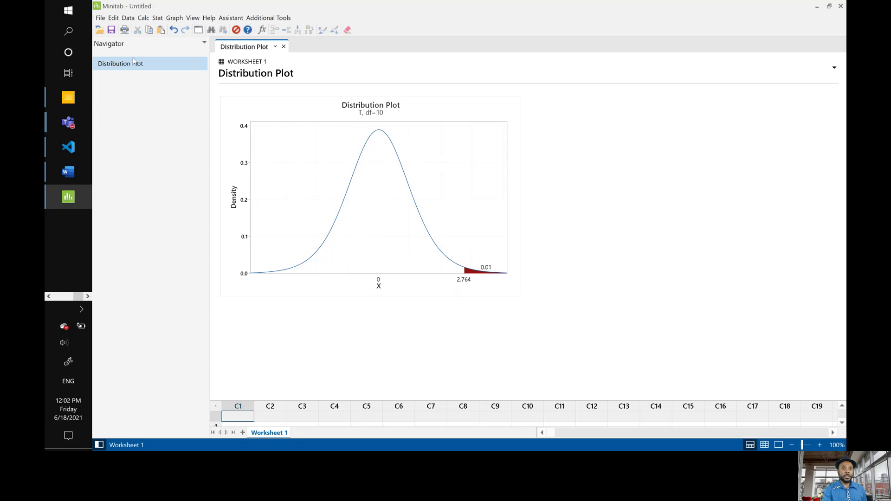
Open the t distribution calculator under Calc > Probability Distributions
left_click(143, 18)
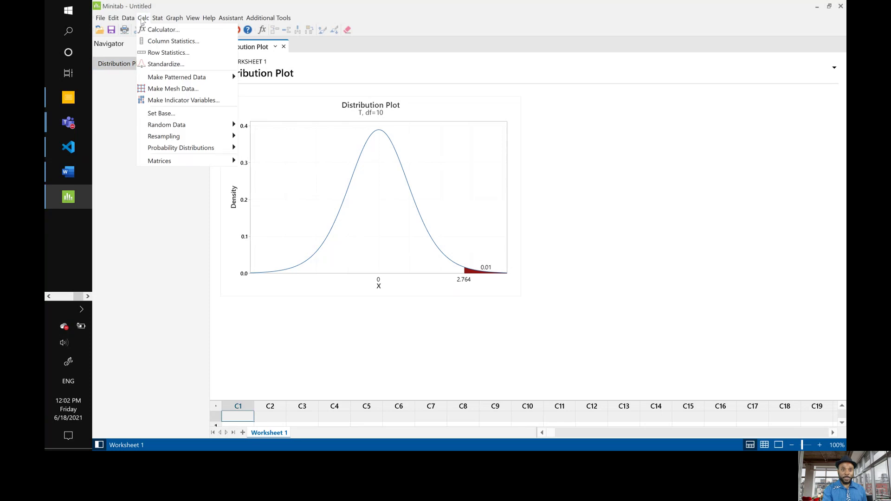
mouse_move(171, 150)
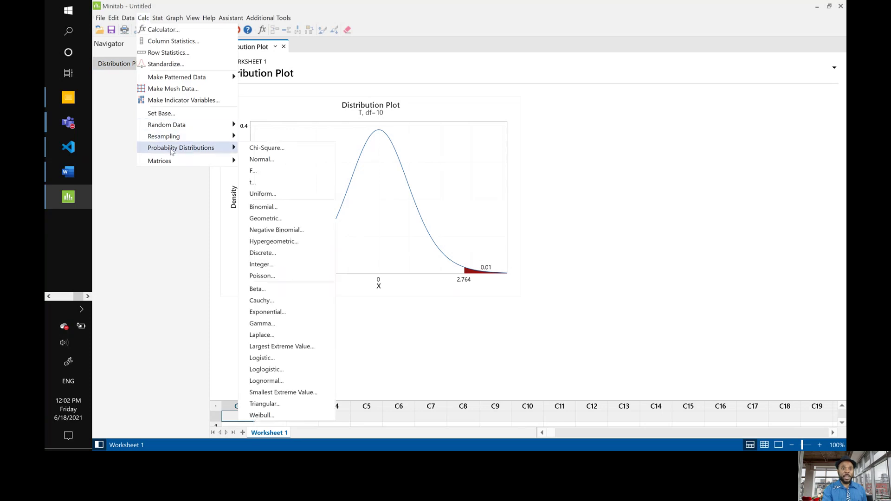
left_click(268, 183)
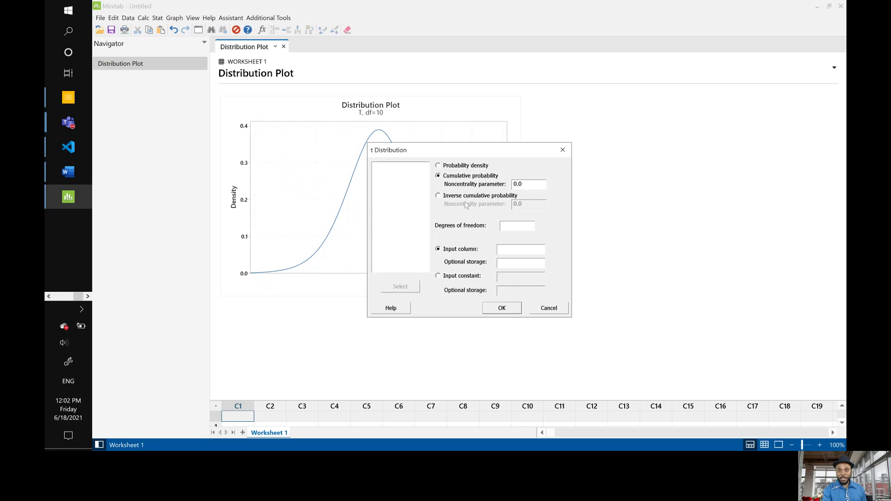
Compute the inverse cumulative t value for input constant 0.01 with 10 degrees of freedom
left_click(439, 197)
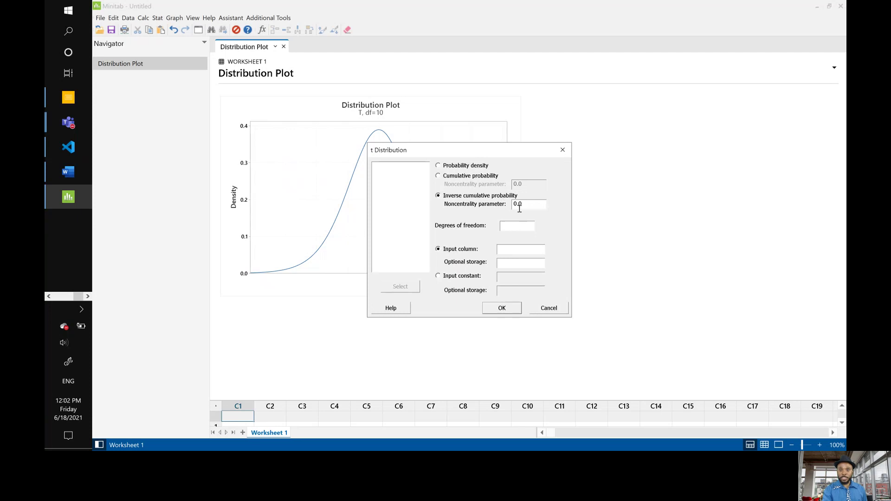
left_click(509, 230)
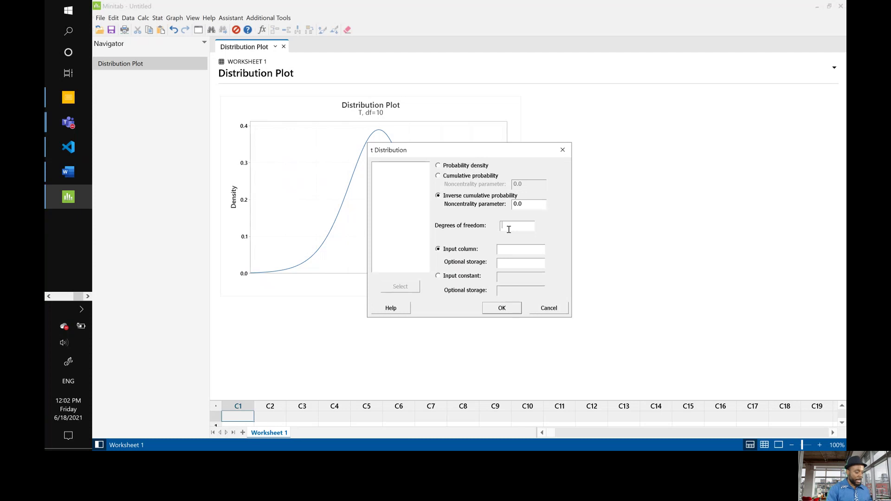
type("10")
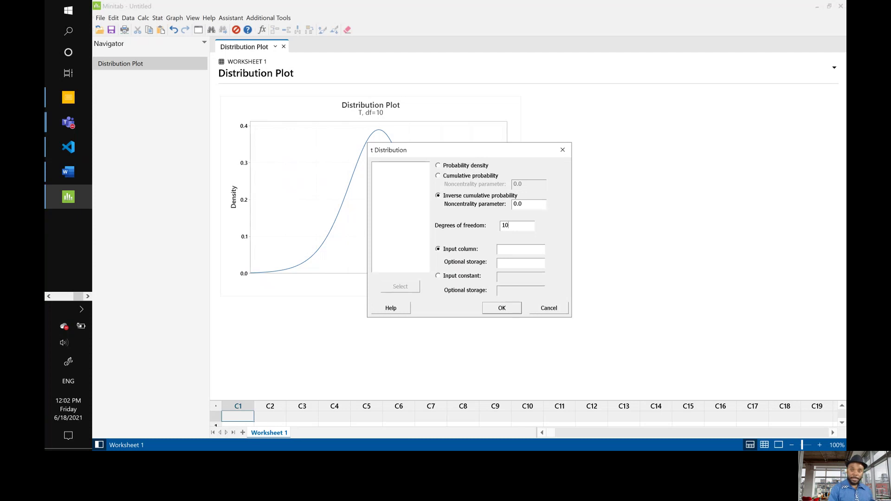
left_click(438, 276)
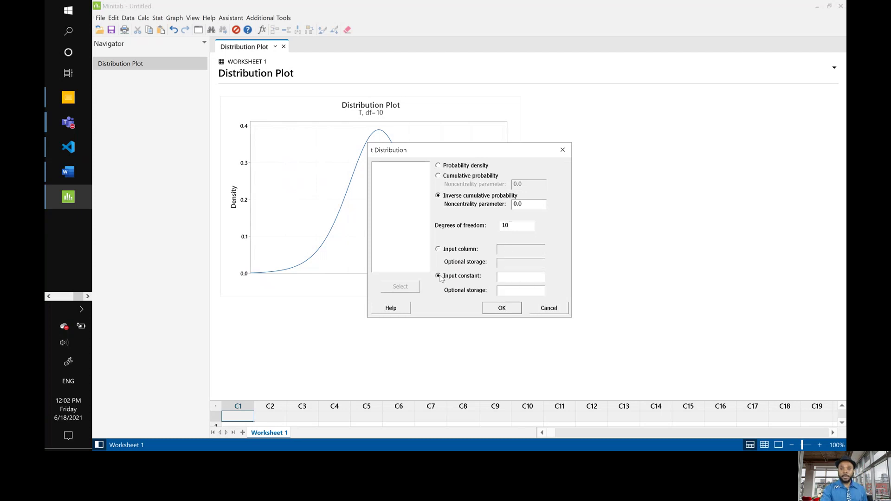
left_click(506, 278)
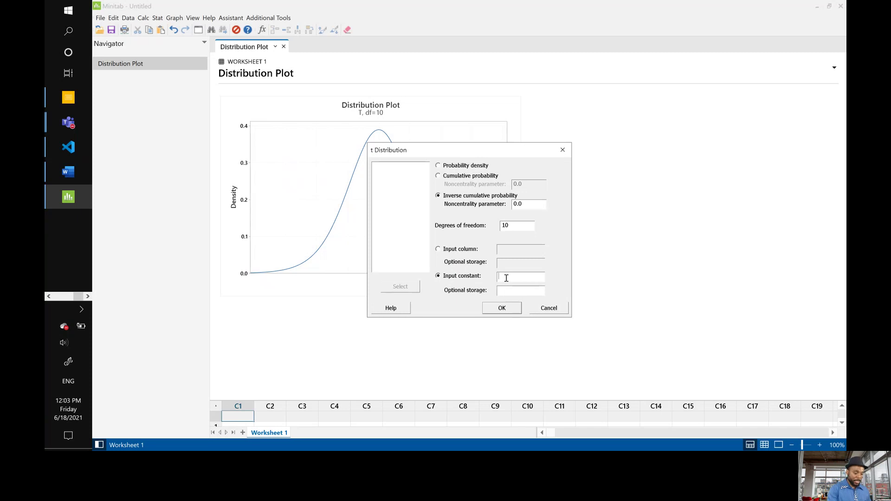
type("0.01")
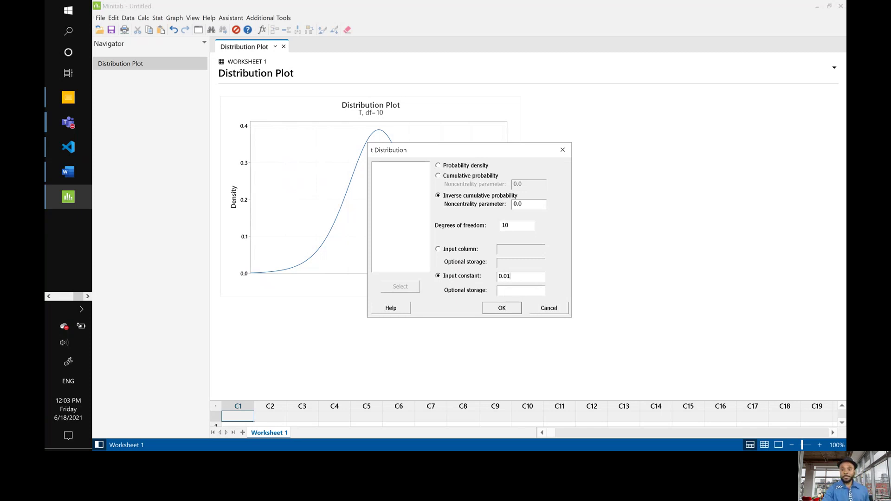
left_click(503, 308)
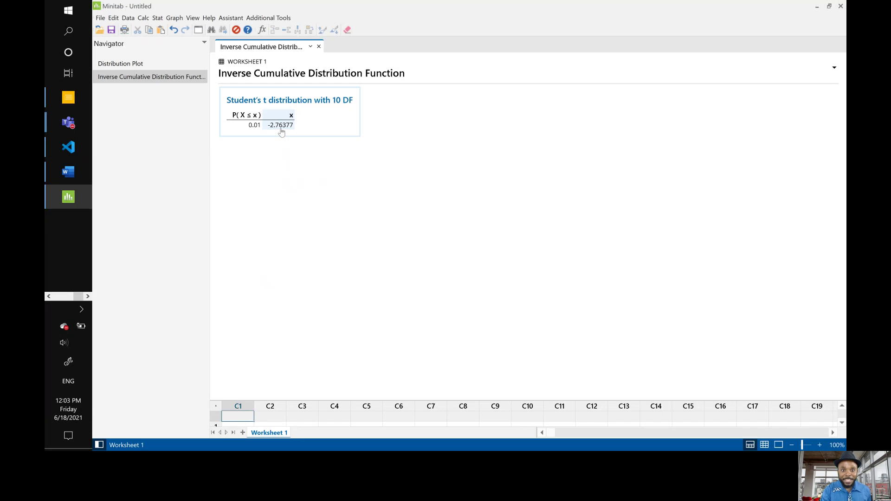
Round the output t value to 4 decimal places, giving -2.7638
right_click(281, 131)
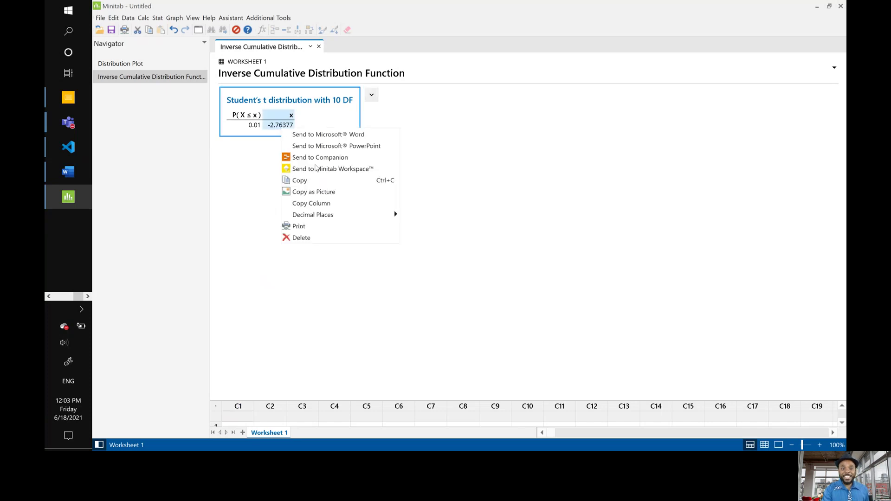
mouse_move(361, 218)
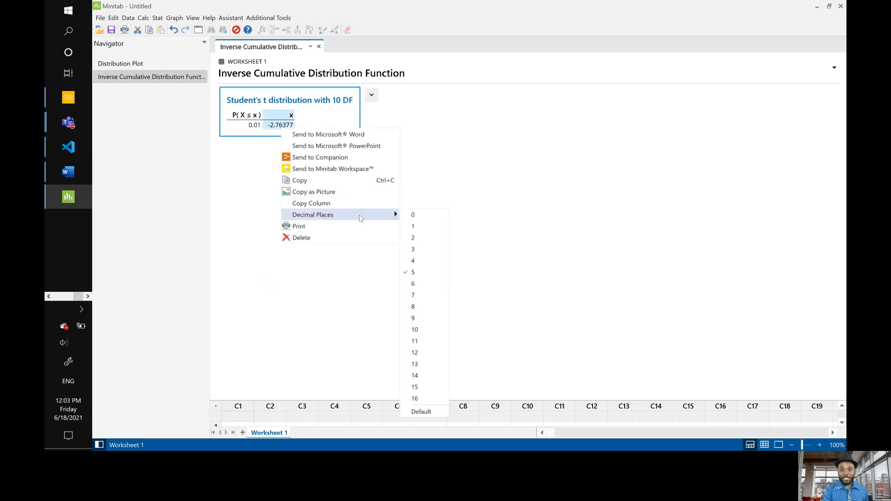
left_click(419, 262)
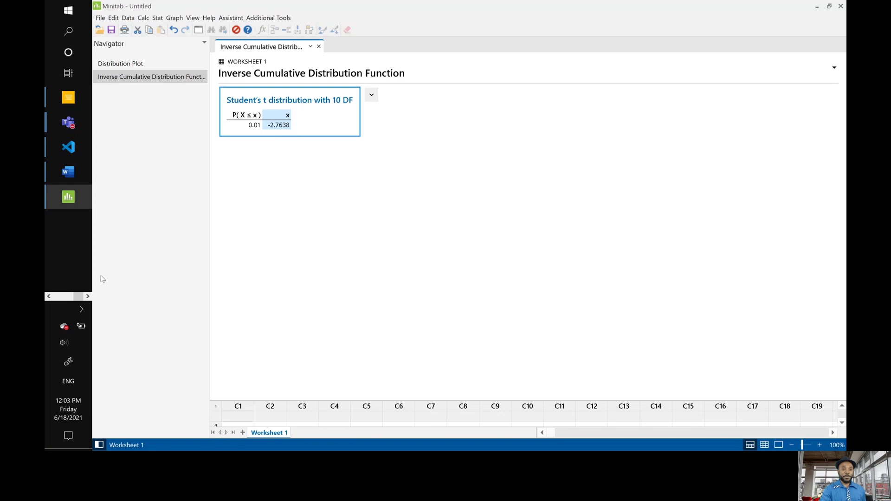
Launch the Wabbitemu TI-84 emulator from the taskbar and enlarge its window to full height
left_click(49, 297)
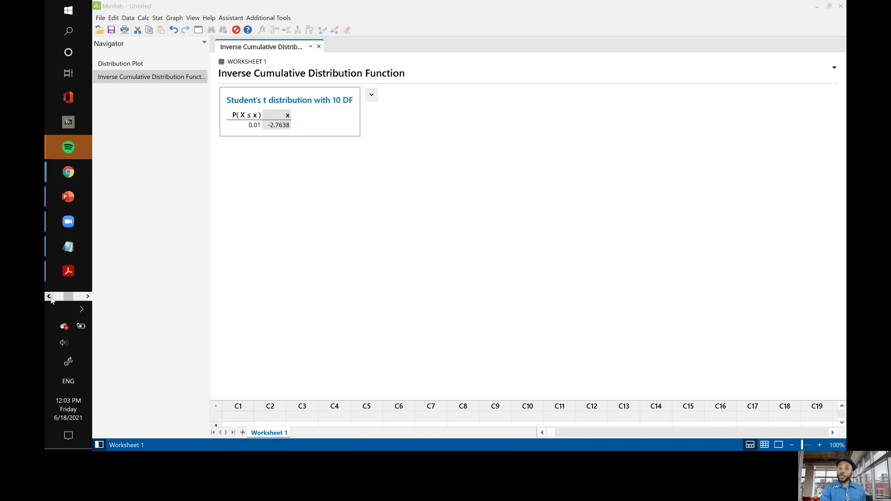
left_click(49, 297)
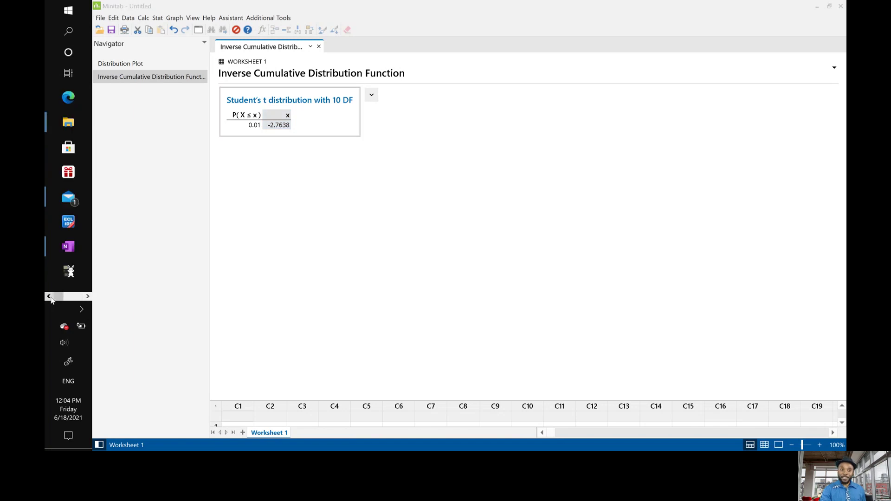
left_click(69, 272)
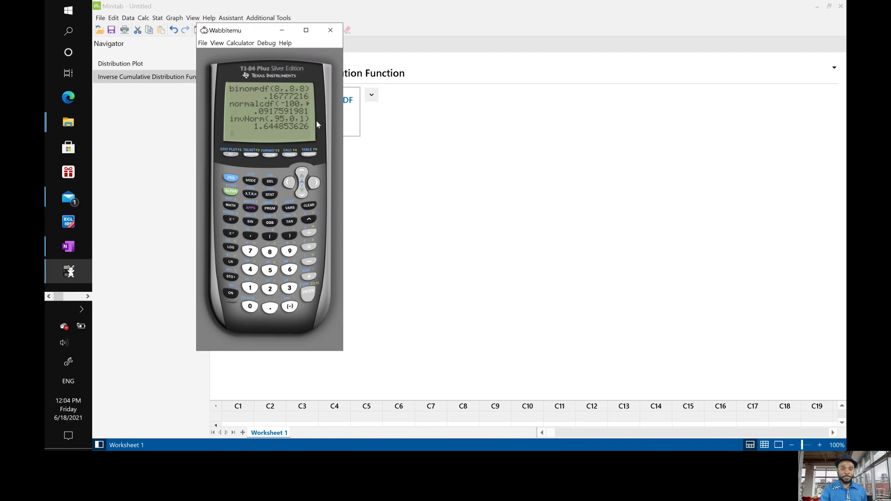
left_click(306, 30)
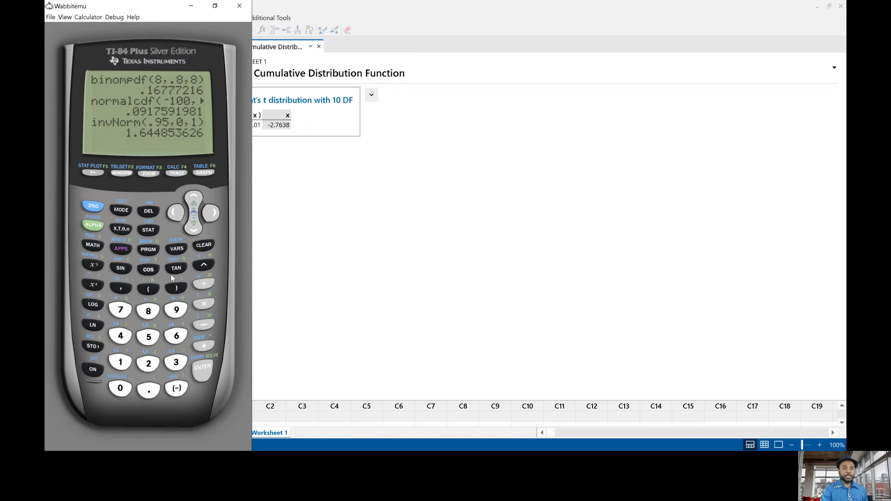
Open the invT entry screen from the 2ND DISTR menu and dismiss the screenshot prompt
left_click(96, 207)
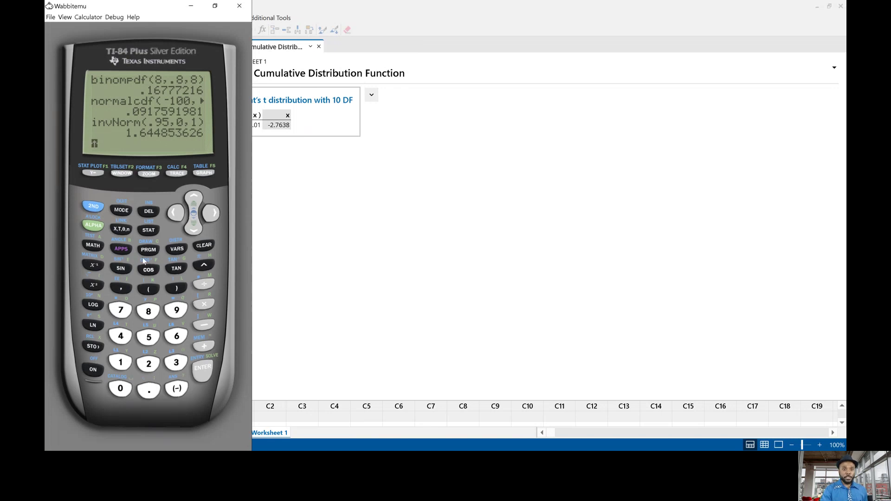
left_click(177, 249)
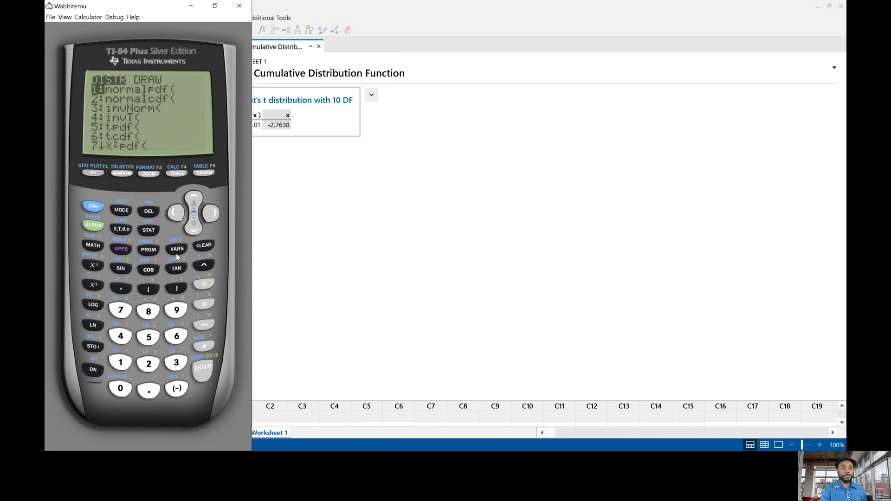
left_click(194, 232)
left_click(194, 232)
left_click(194, 232)
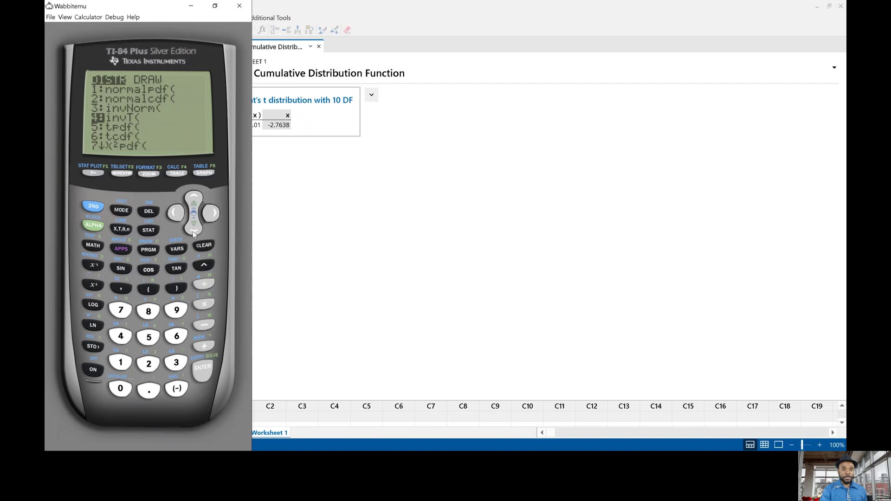
left_click(206, 373)
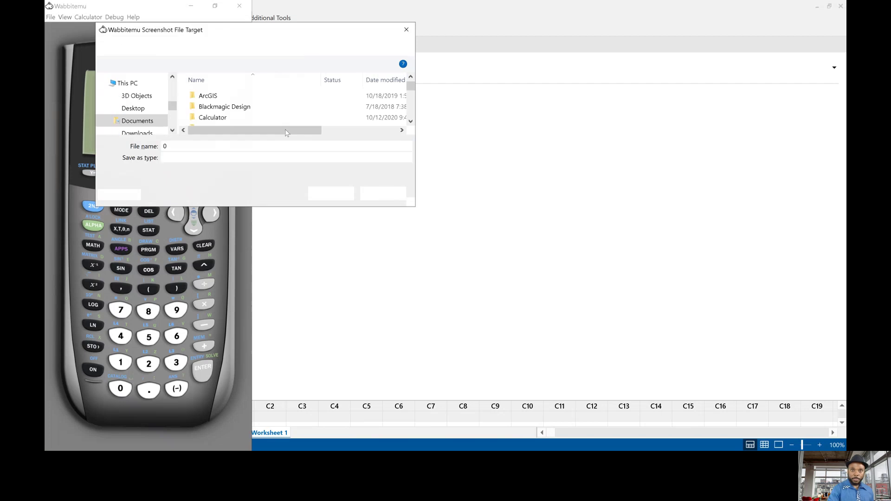
left_click(407, 34)
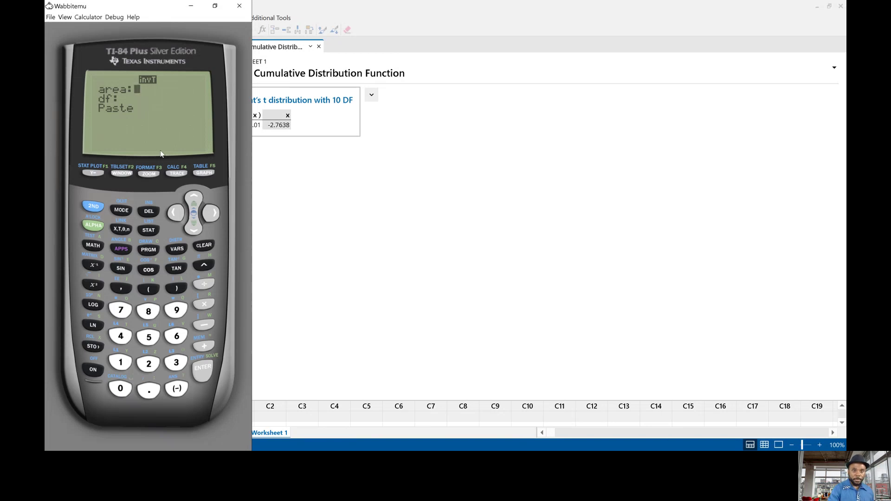
Enter area 0.01 and df 10, then paste invT(0.01,10) to the home screen and evaluate it
left_click(114, 391)
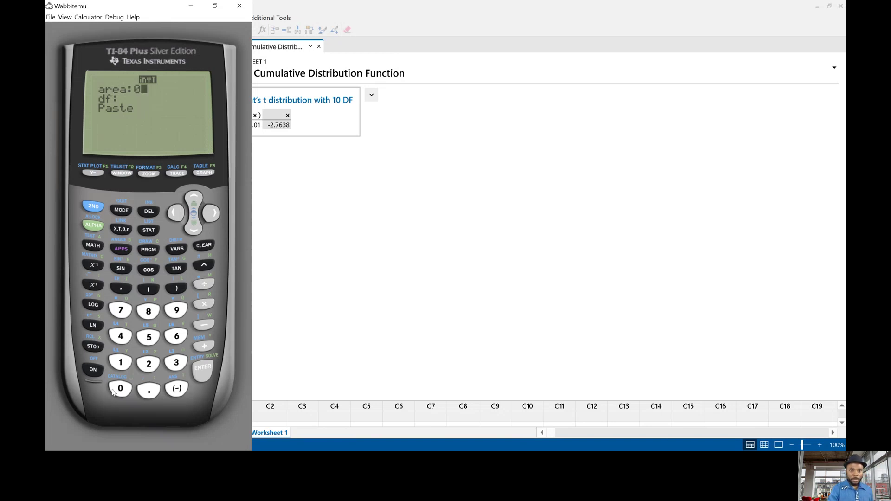
left_click(147, 394)
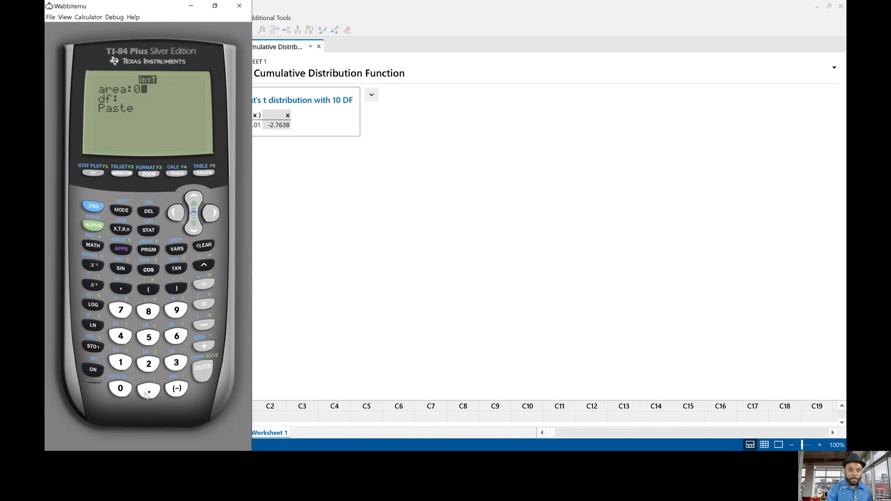
left_click(125, 392)
left_click(123, 368)
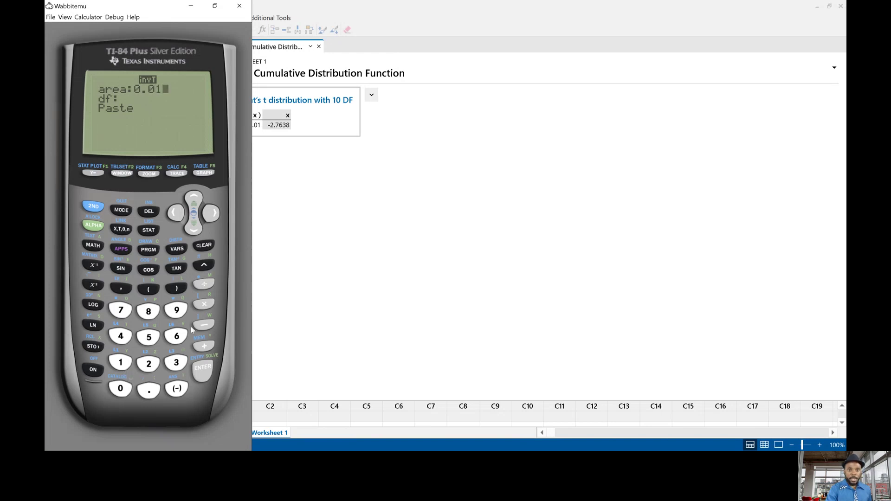
left_click(196, 229)
type("1")
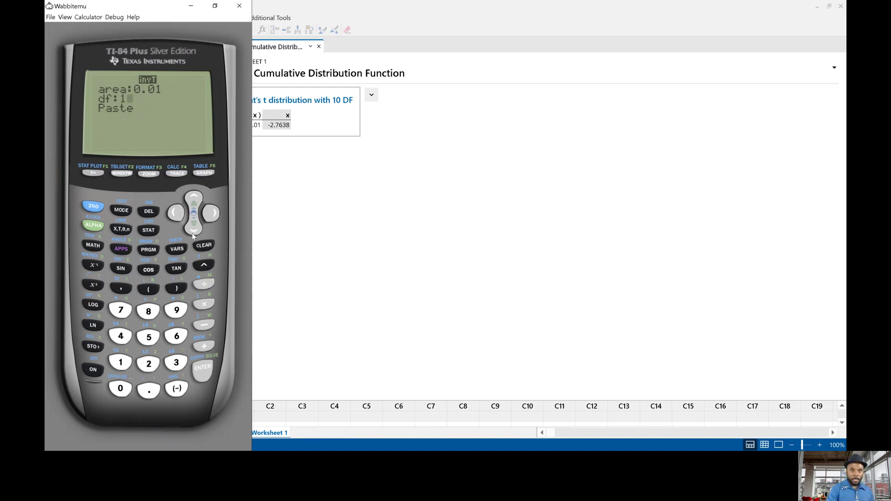
left_click(122, 393)
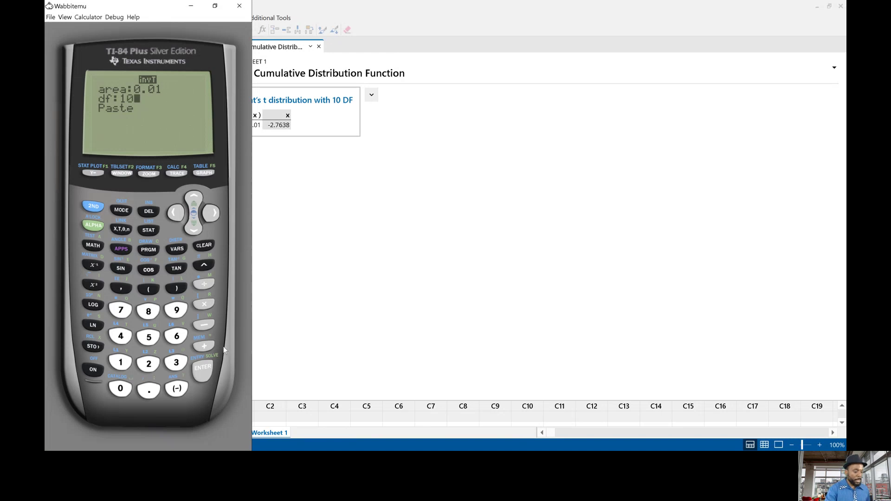
left_click(200, 232)
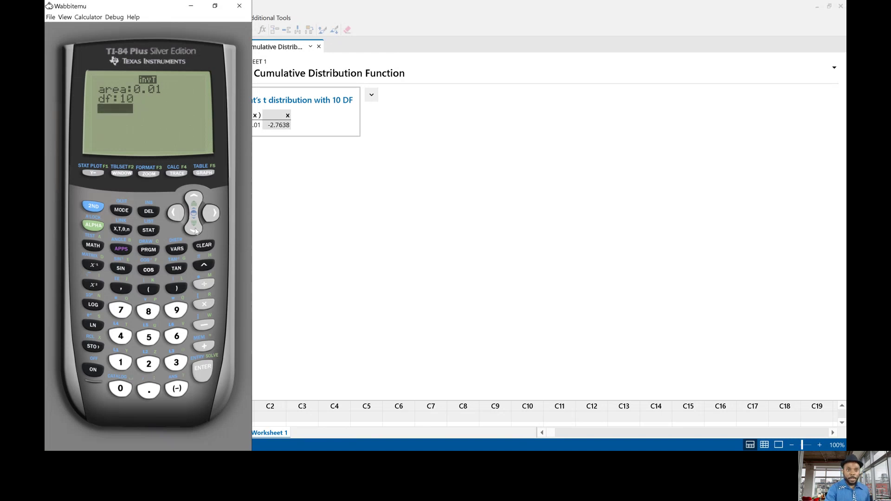
left_click(203, 370)
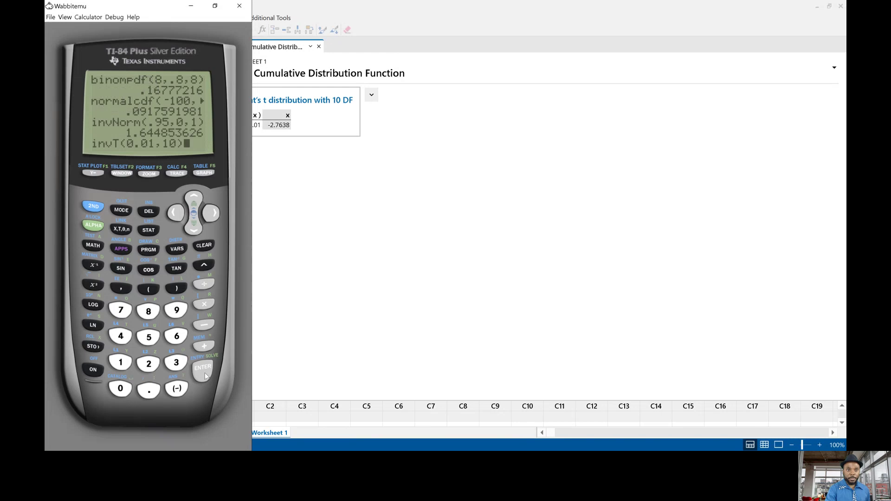
left_click(205, 371)
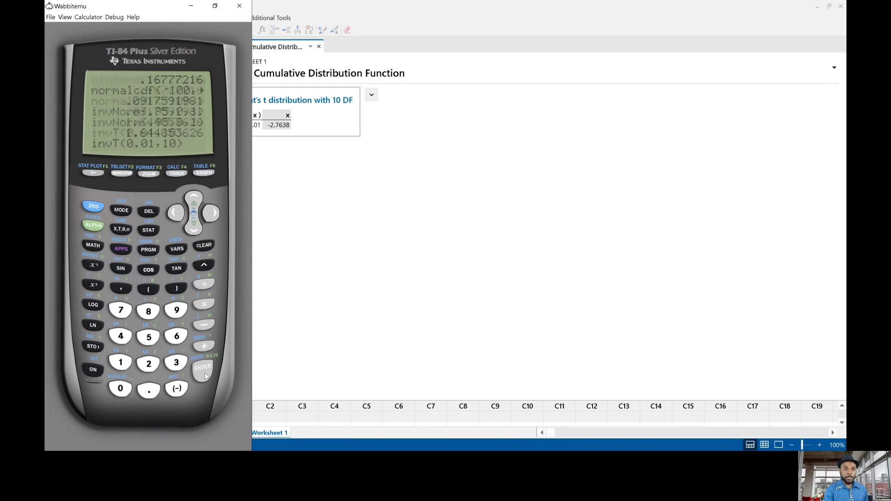